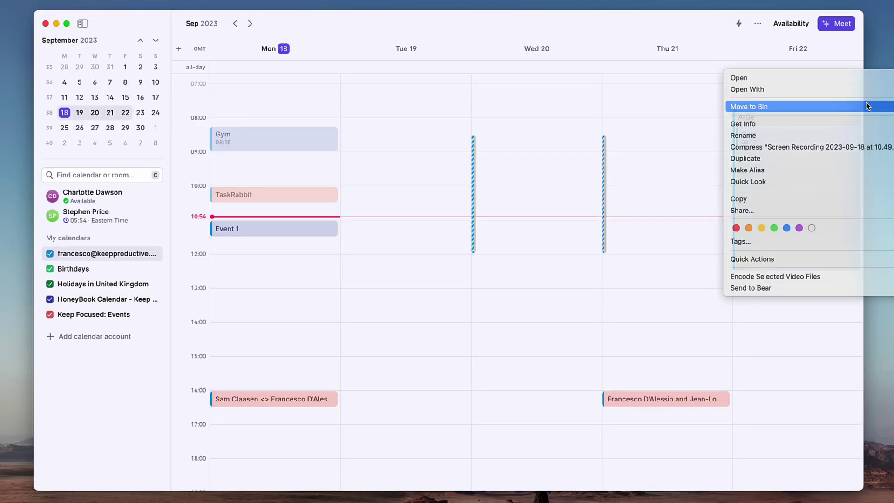
- Delete Event 1 from Monday 18 September
{"action": "left_click", "coordinate": [866, 102]}
{"action": "right_click", "coordinate": [298, 233]}
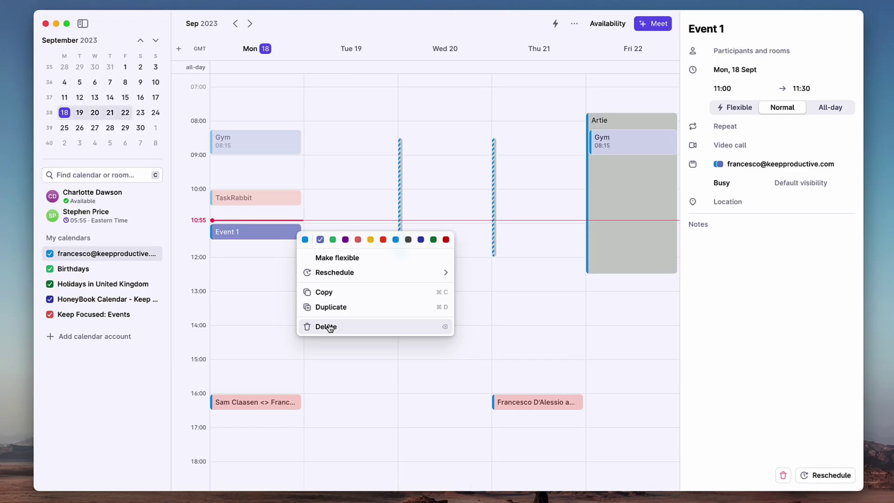
{"action": "left_click", "coordinate": [333, 327]}
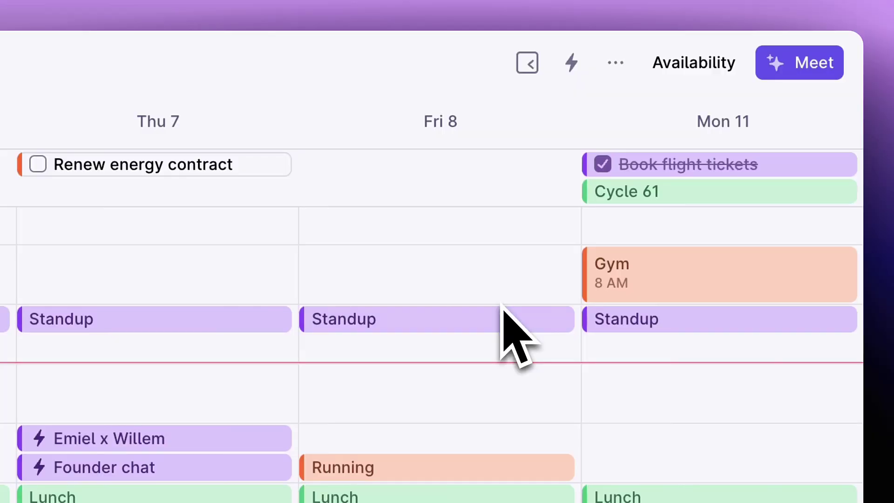
- Share specific available times, then start a Meet proposal with a suggested teammate as attendee
{"action": "left_click", "coordinate": [673, 66]}
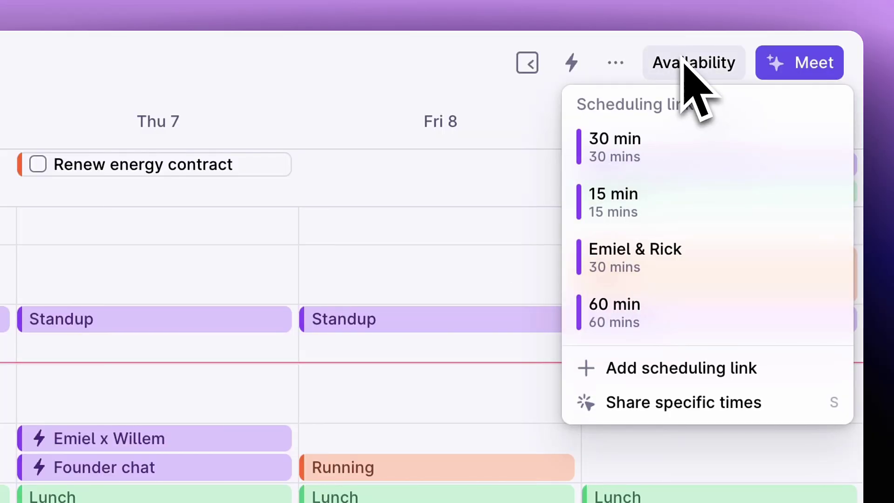
{"action": "left_click", "coordinate": [660, 402]}
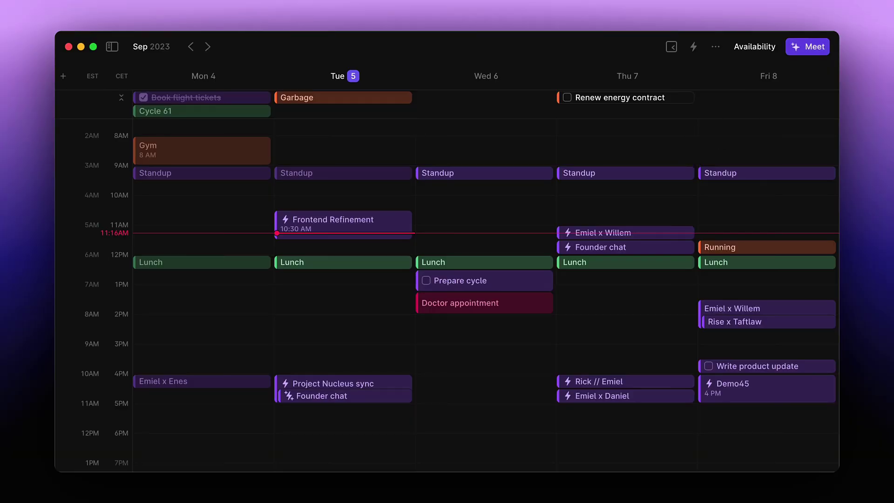
{"action": "left_click", "coordinate": [807, 49]}
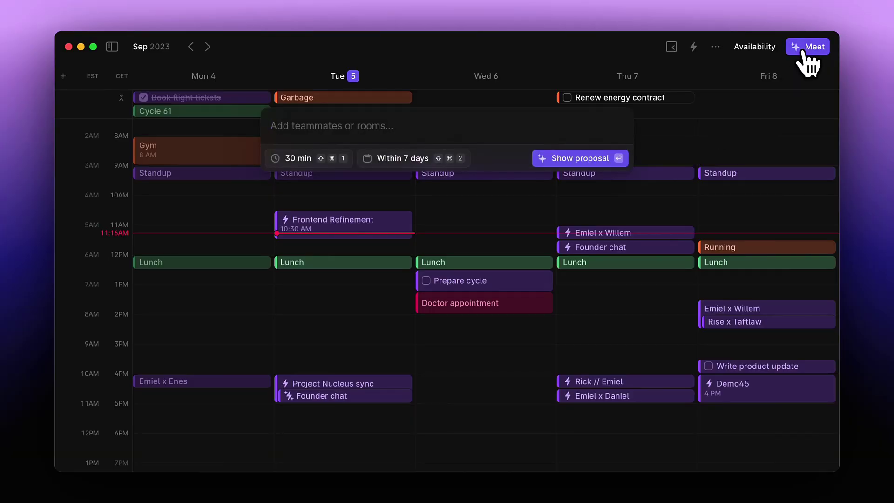
{"action": "type", "text": "wille"}
{"action": "key", "text": "Return"}
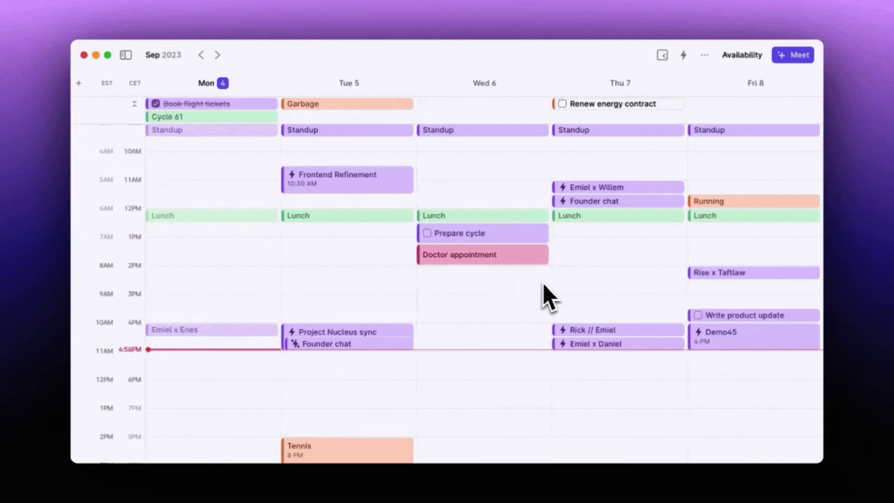
- Share specific times and drag the Wednesday option slot to Thursday 12:30 PM
{"action": "key", "text": "a"}
{"action": "left_click_drag", "start_coordinate": [559, 284], "coordinate": [559, 293]}
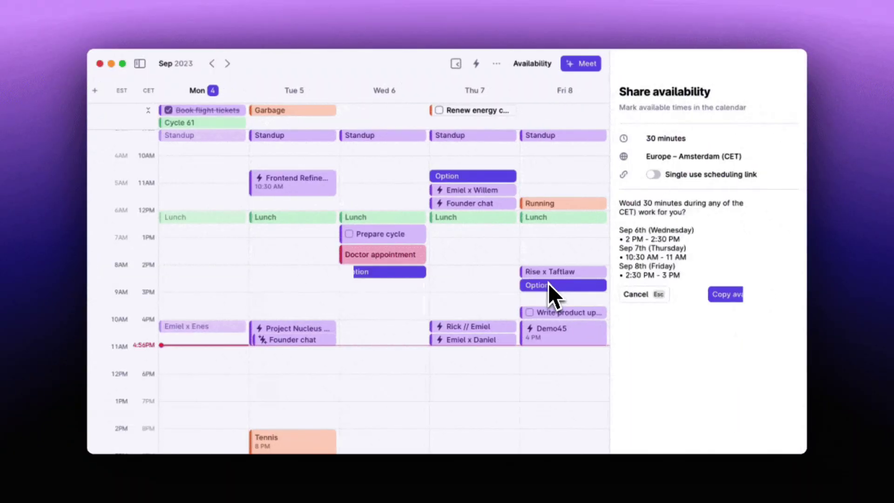
{"action": "left_click_drag", "start_coordinate": [432, 277], "coordinate": [458, 232]}
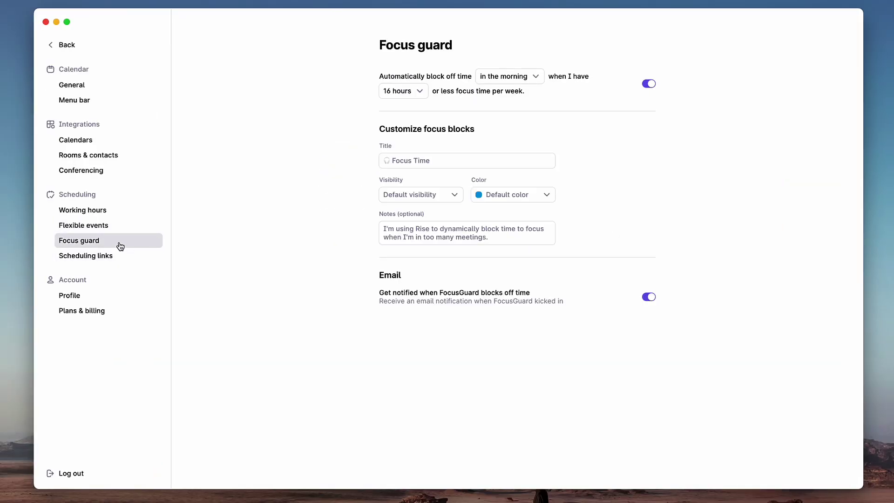
- Keep Focus guard blocking mornings, review the 16-hour threshold, then open Wednesday's Focus Time block
{"action": "left_click", "coordinate": [499, 82]}
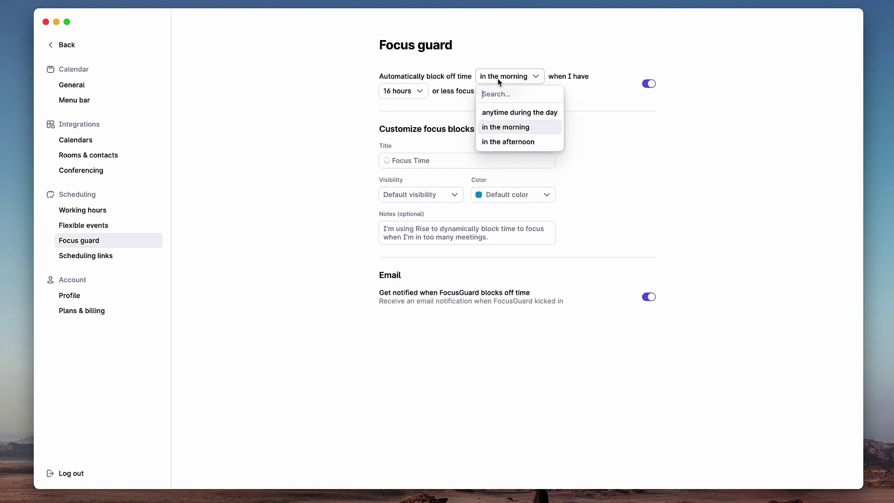
{"action": "left_click", "coordinate": [521, 127]}
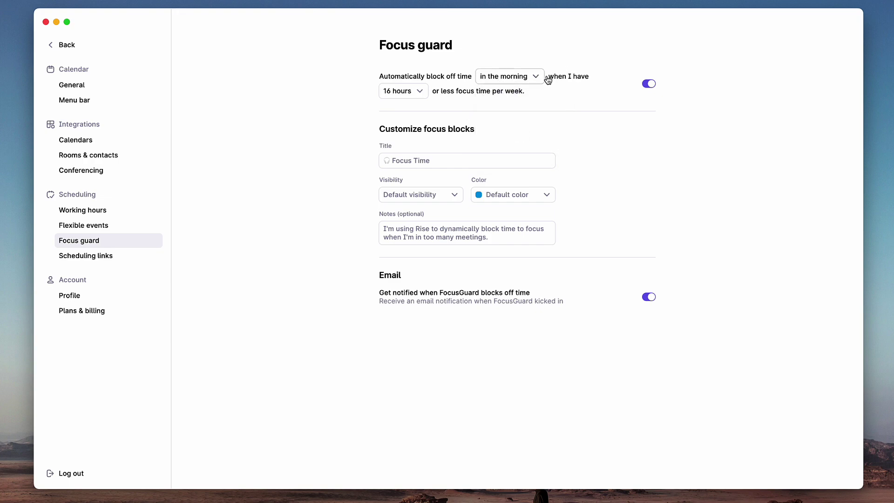
{"action": "left_click", "coordinate": [412, 93]}
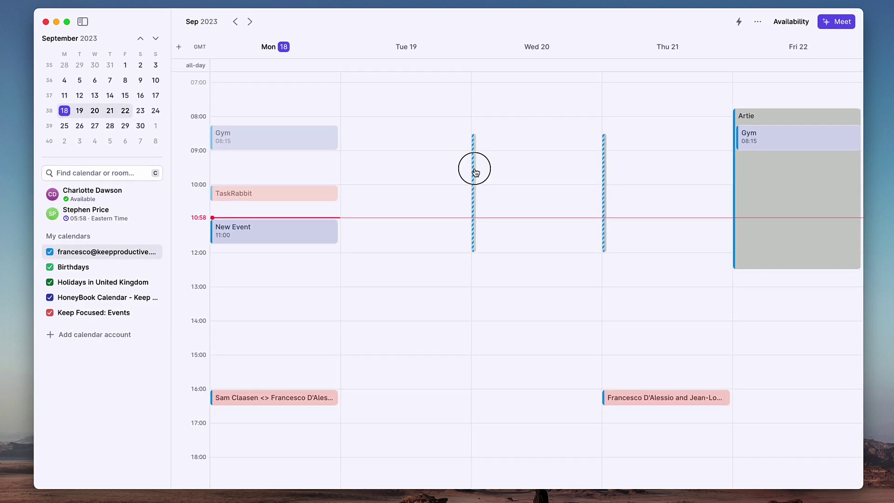
{"action": "left_click", "coordinate": [474, 170]}
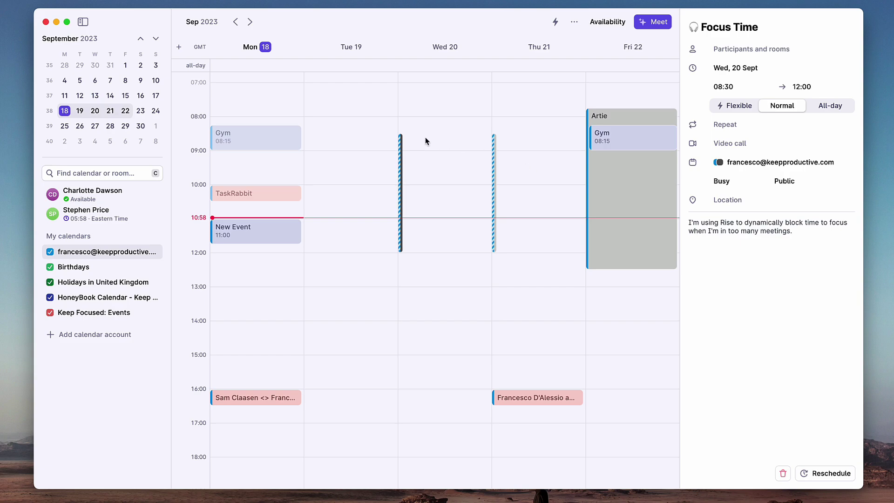
- Close the Focus Time details and meeting proposal box, then view Focus guard settings via Cmd+,
{"action": "key", "text": "Escape"}
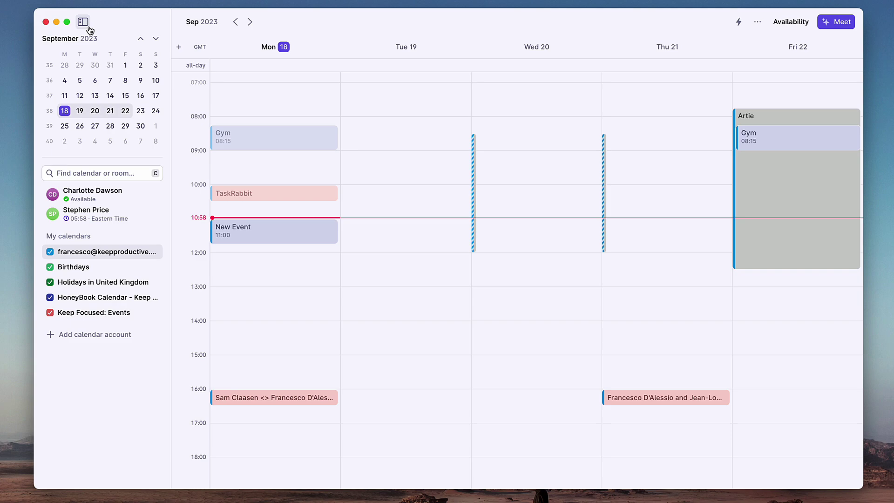
{"action": "key", "text": "f"}
{"action": "key", "text": "Escape"}
{"action": "key", "text": "super+comma"}
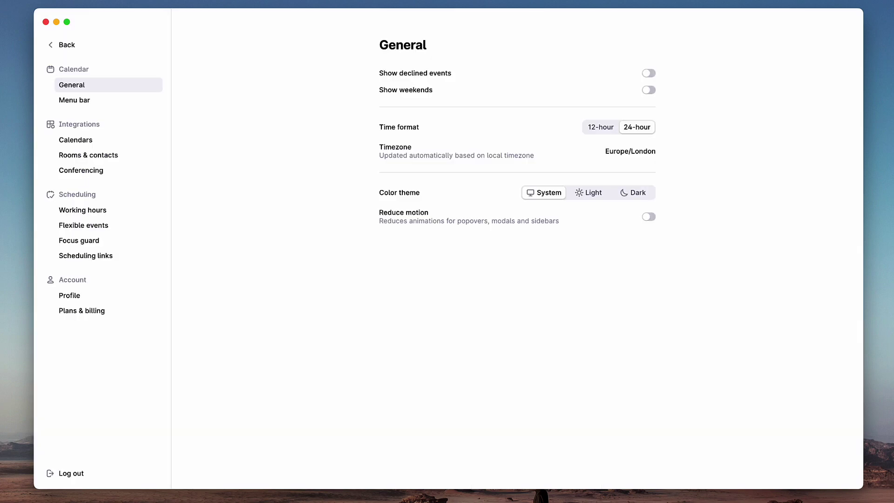
{"action": "left_click", "coordinate": [113, 246]}
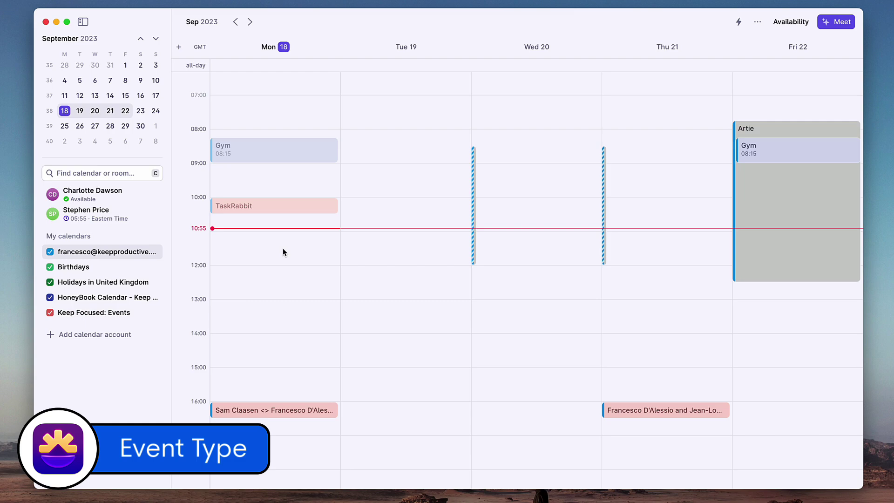
- Create a Monday 11:00–11:45 event, make it flexible, and review its time window choices
{"action": "left_click_drag", "start_coordinate": [276, 237], "coordinate": [276, 260]}
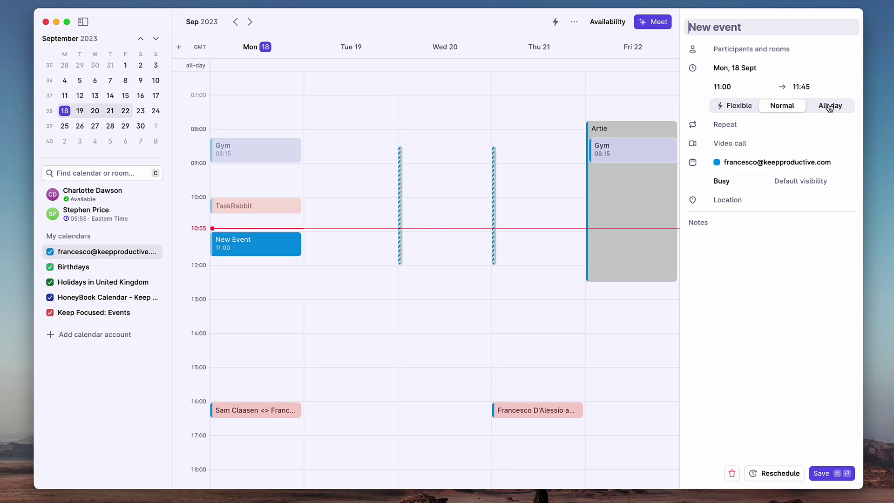
{"action": "left_click", "coordinate": [737, 107]}
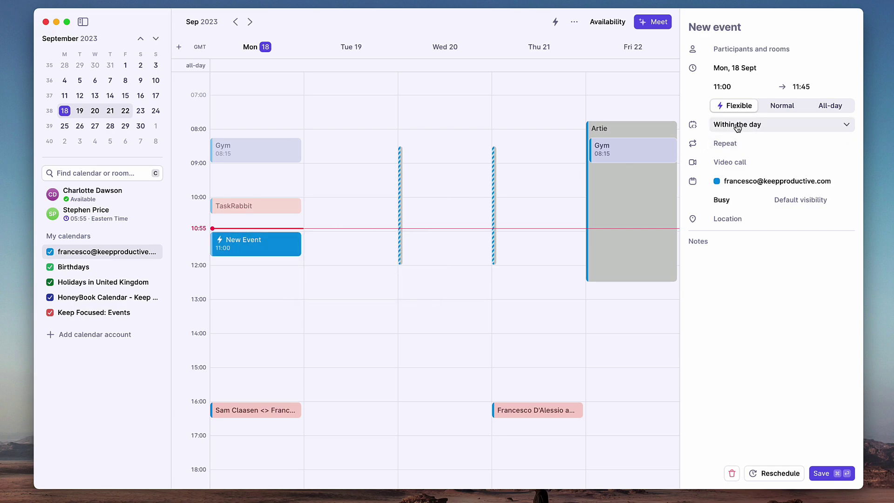
{"action": "left_click", "coordinate": [729, 126]}
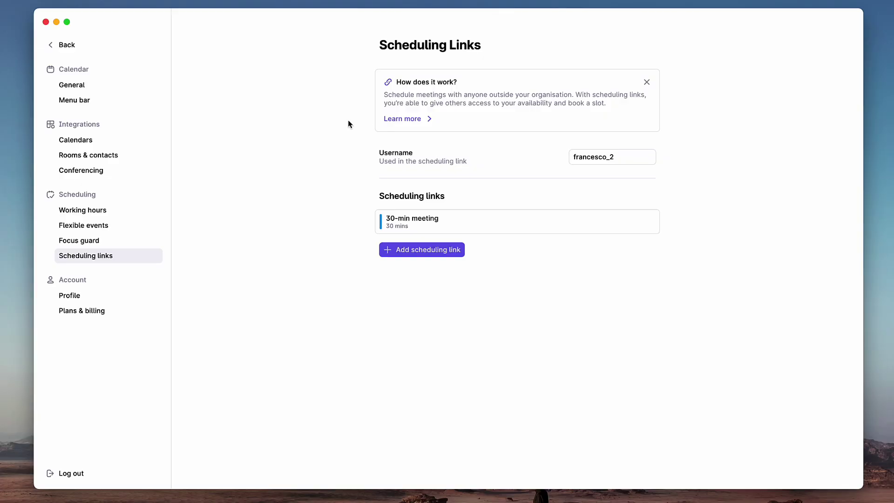
- Open the 30-min meeting link, then share specific times adding 13:00 and 14:00 on Wednesday 20
{"action": "left_click", "coordinate": [437, 222]}
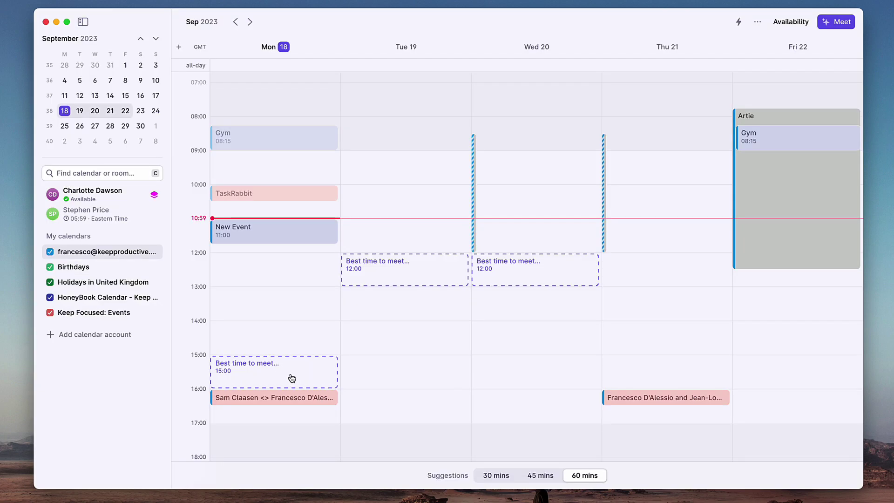
{"action": "key", "text": "a"}
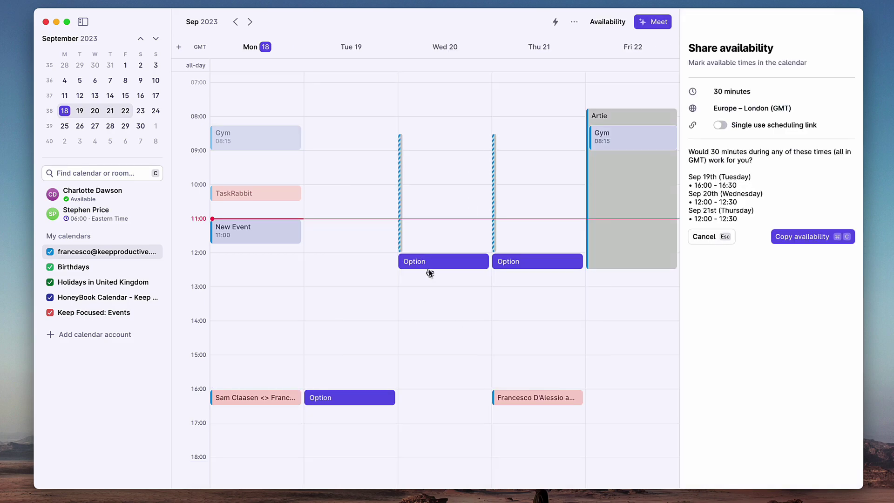
{"action": "left_click", "coordinate": [429, 294]}
{"action": "left_click", "coordinate": [438, 324]}
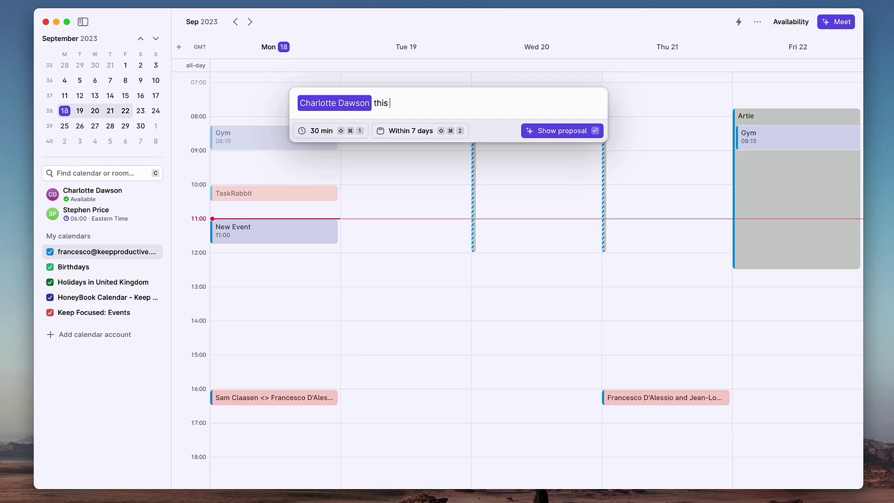
- Propose a 25-minute meeting with the invitee within 2 weeks and show the proposal
{"action": "key", "text": "BackSpace"}
{"action": "key", "text": "BackSpace"}
{"action": "key", "text": "BackSpace"}
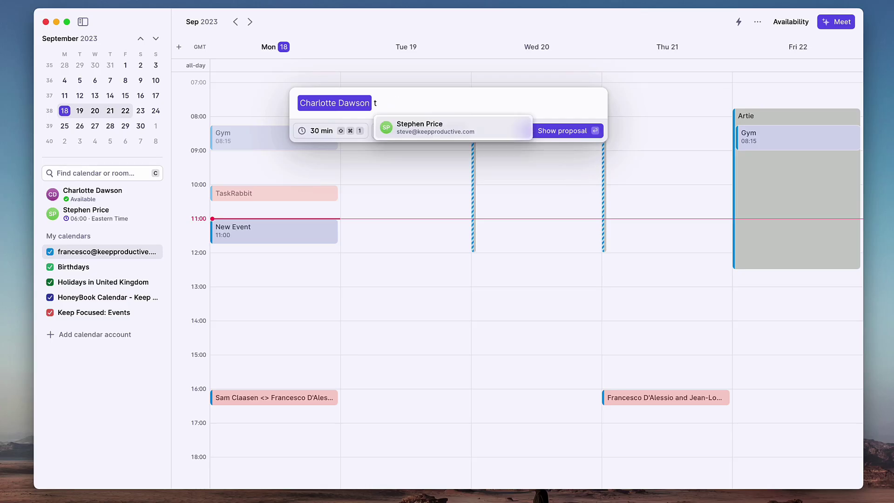
{"action": "left_click", "coordinate": [351, 131]}
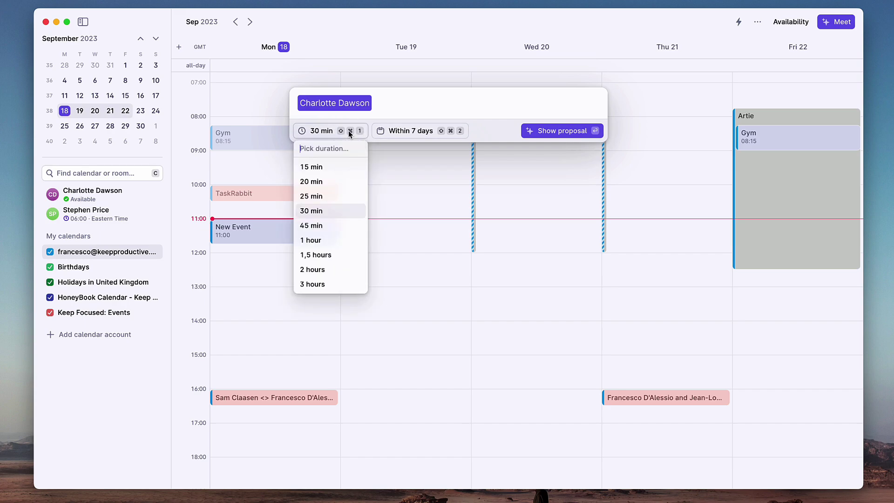
{"action": "left_click", "coordinate": [334, 197]}
{"action": "left_click", "coordinate": [429, 133]}
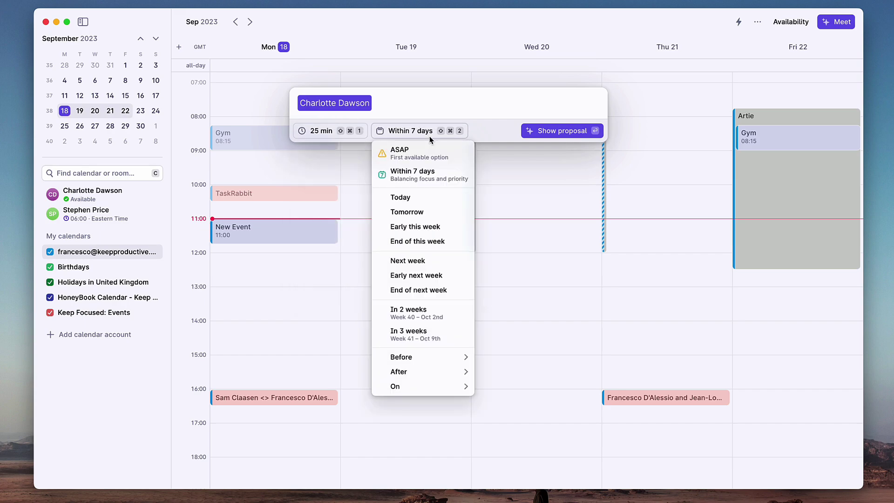
{"action": "left_click", "coordinate": [420, 312]}
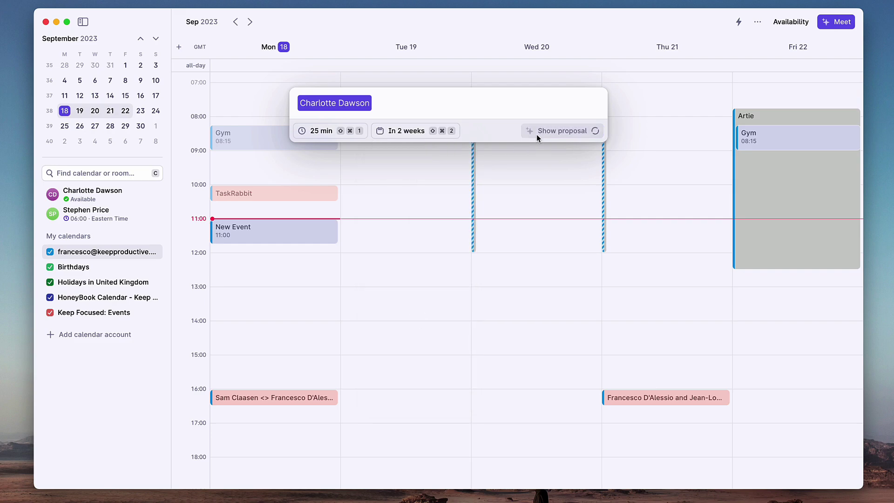
{"action": "left_click", "coordinate": [537, 134]}
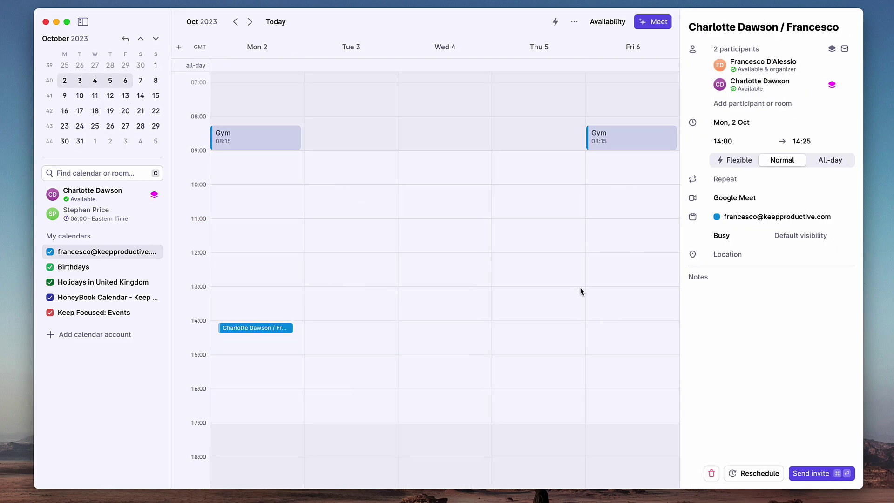
{"action": "mouse_move", "coordinate": [265, 332]}
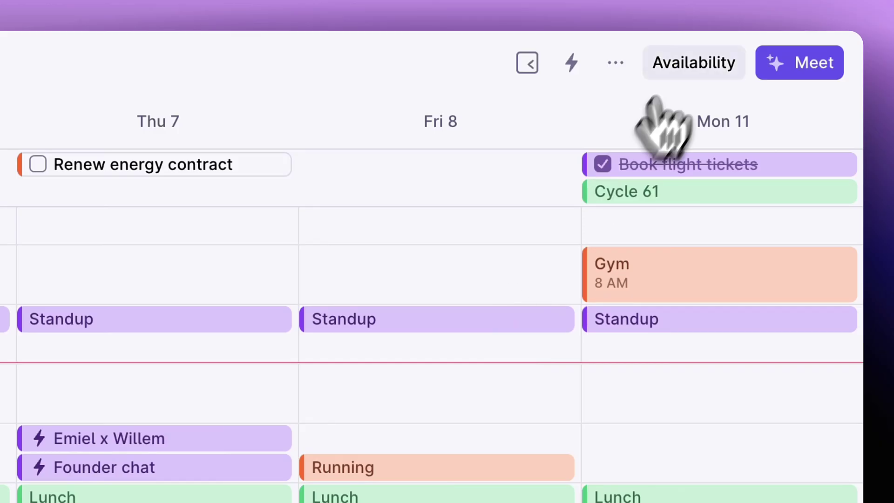
- Share specific times, removing the Wednesday 6 option and adding Friday 8 at 12:30 PM
{"action": "left_click", "coordinate": [685, 63]}
{"action": "left_click", "coordinate": [661, 403]}
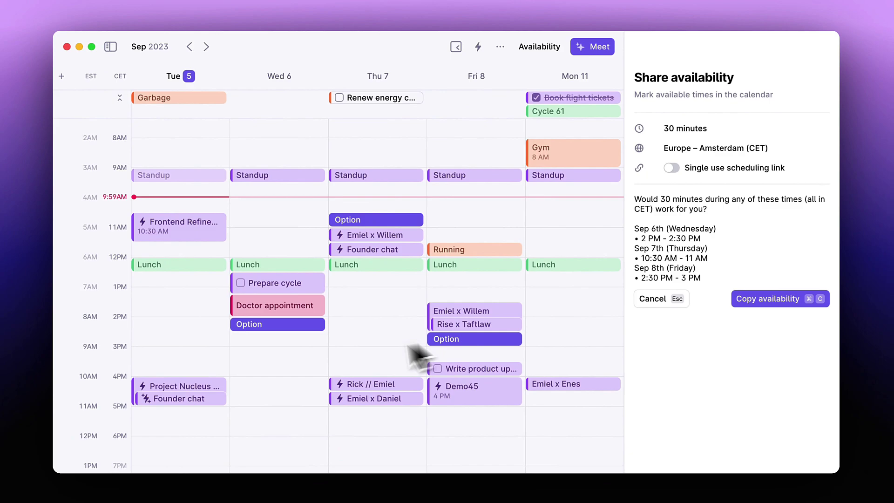
{"action": "left_click", "coordinate": [288, 328]}
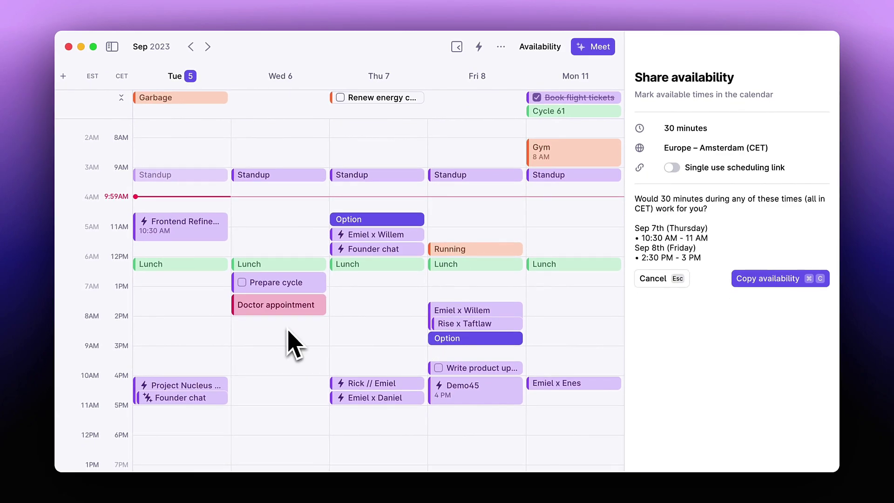
{"action": "left_click", "coordinate": [431, 281]}
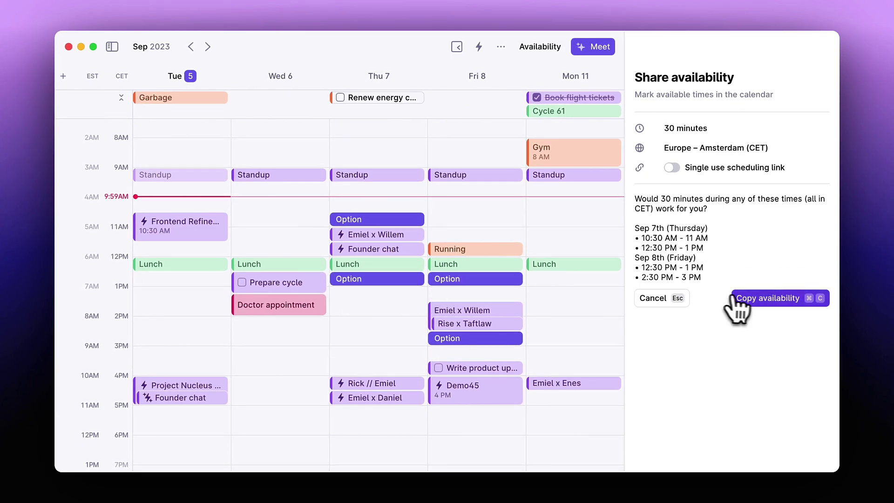
{"action": "key", "text": "super+Tab"}
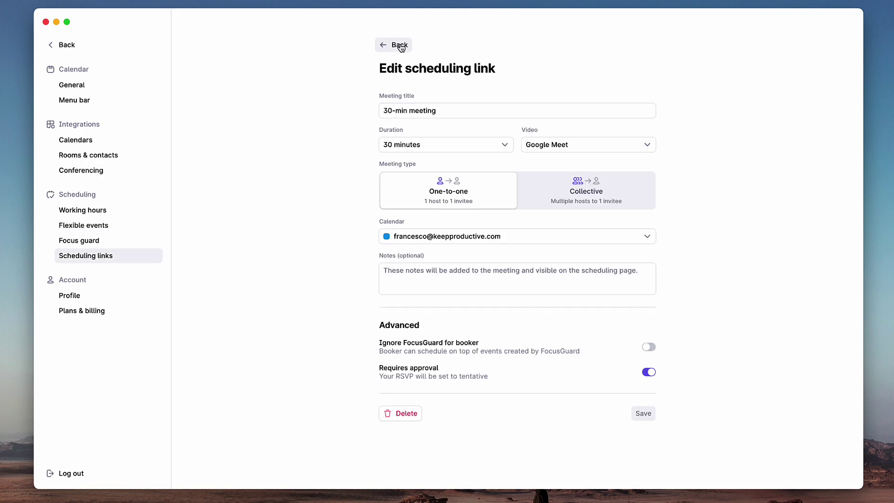
- Leave the scheduling link settings and switch the calendar to show four days at a time
{"action": "left_click", "coordinate": [399, 45]}
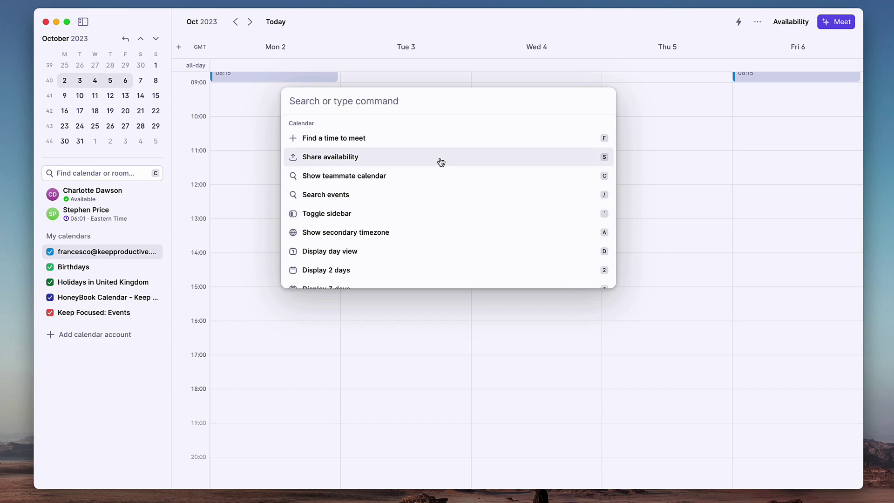
{"action": "key", "text": "Escape"}
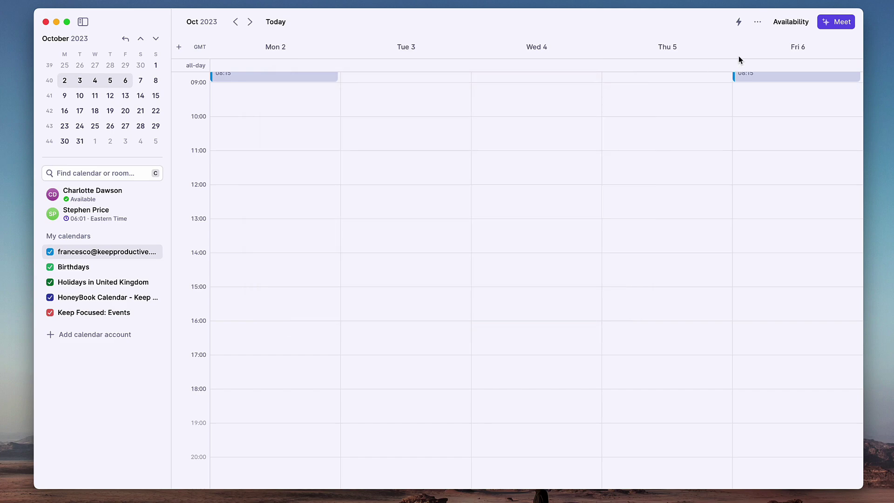
{"action": "left_click", "coordinate": [758, 22]}
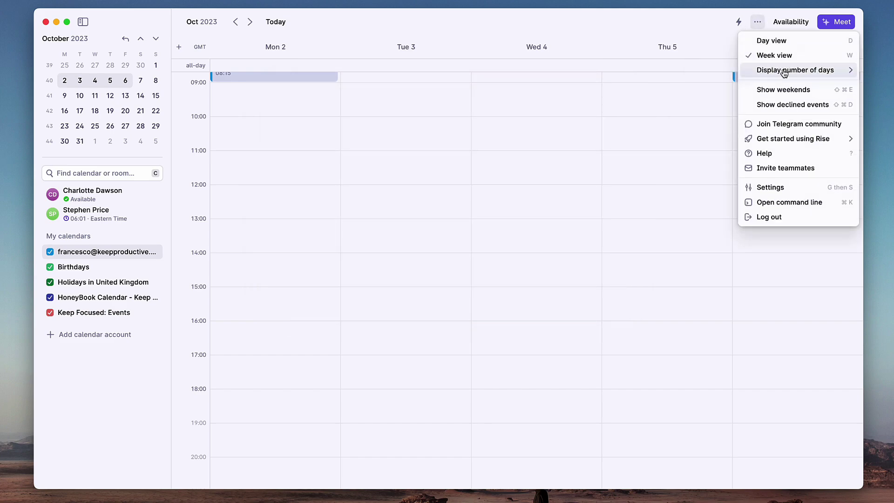
{"action": "left_click", "coordinate": [725, 100]}
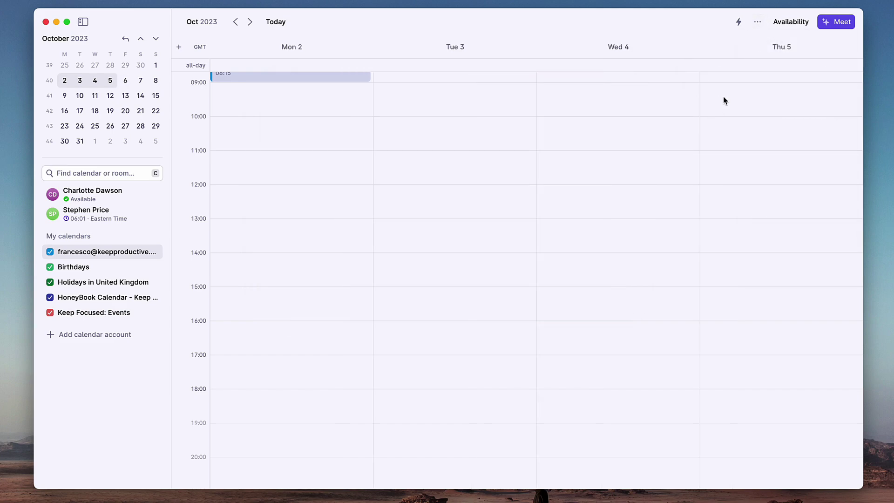
- Open the app settings at the Plans & billing page
{"action": "left_click", "coordinate": [757, 22]}
{"action": "left_click", "coordinate": [781, 90]}
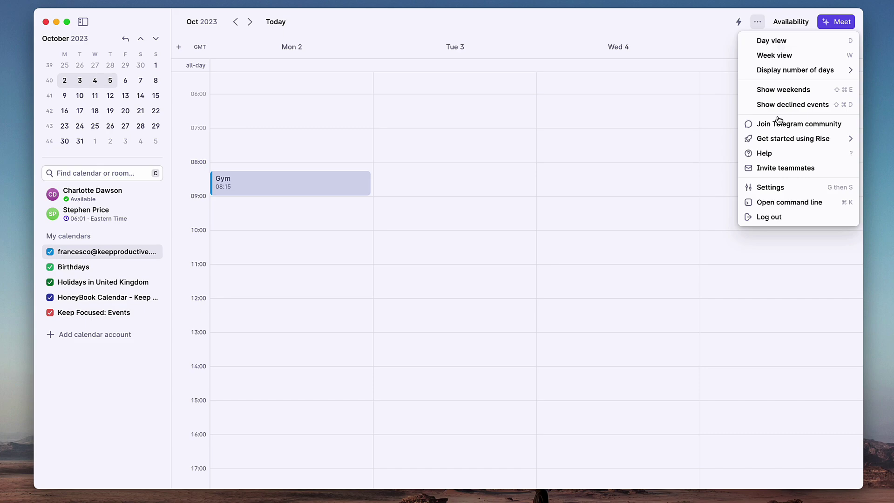
{"action": "left_click", "coordinate": [783, 184]}
{"action": "left_click", "coordinate": [103, 312]}
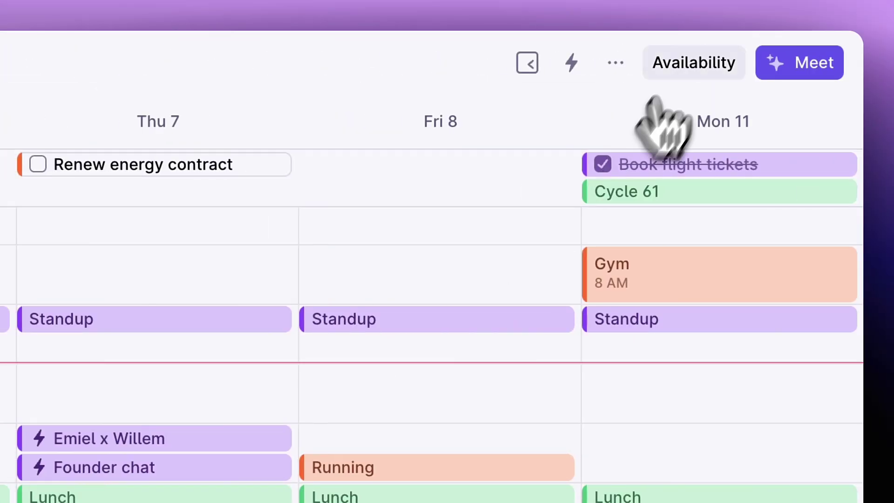
- Share specific times with the Wednesday 6 option removed, then switch apps to paste them
{"action": "left_click", "coordinate": [684, 62]}
{"action": "left_click", "coordinate": [661, 410]}
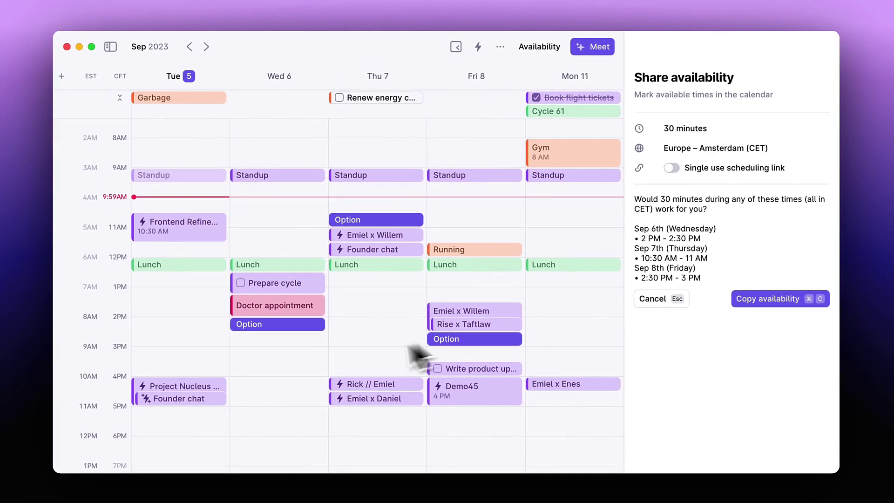
{"action": "left_click", "coordinate": [285, 325]}
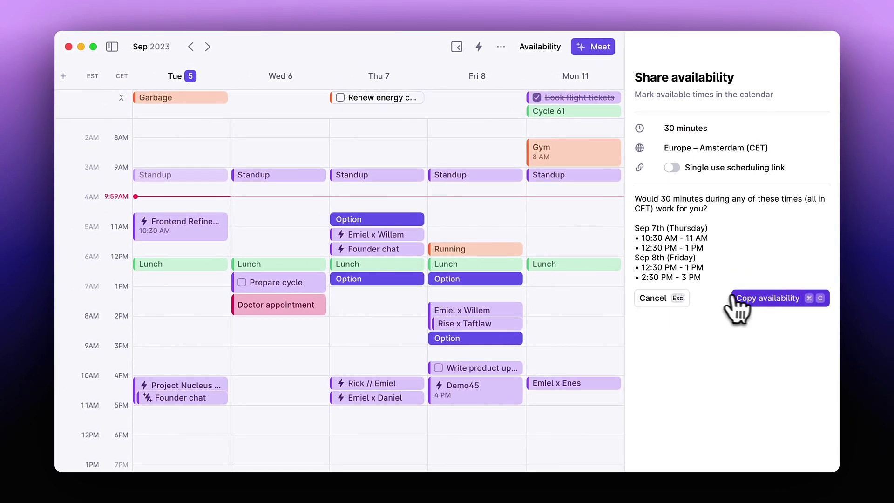
{"action": "key", "text": "super+Tab"}
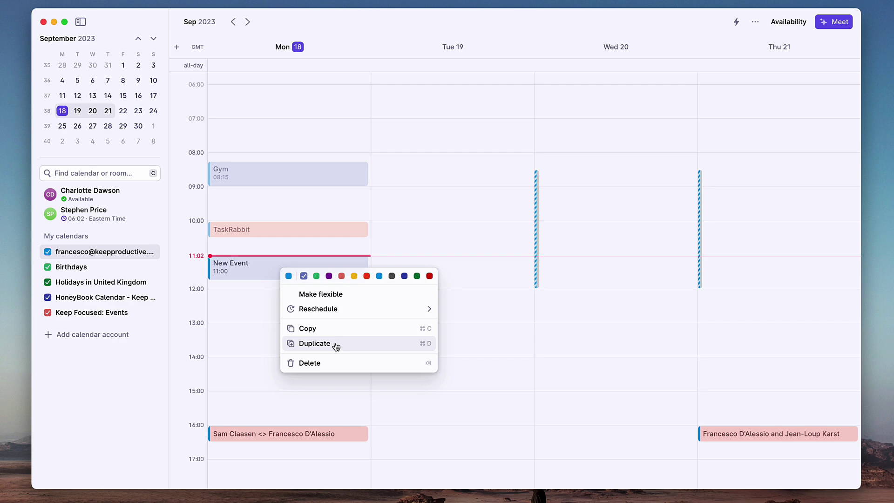
- Delete the New Event at Monday 18 September 11:00, then close the event details
{"action": "left_click", "coordinate": [321, 363]}
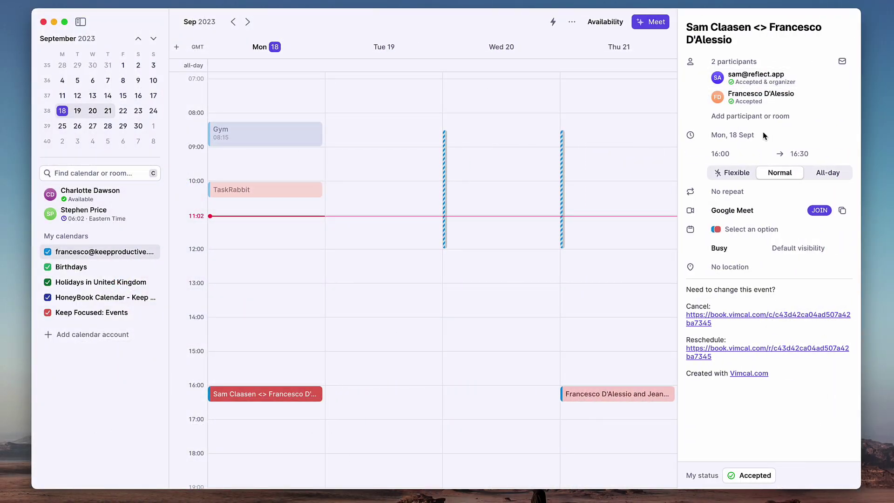
{"action": "key", "text": "Escape"}
{"action": "scroll", "coordinate": [268, 170], "scroll_direction": "down", "scroll_amount": 3}
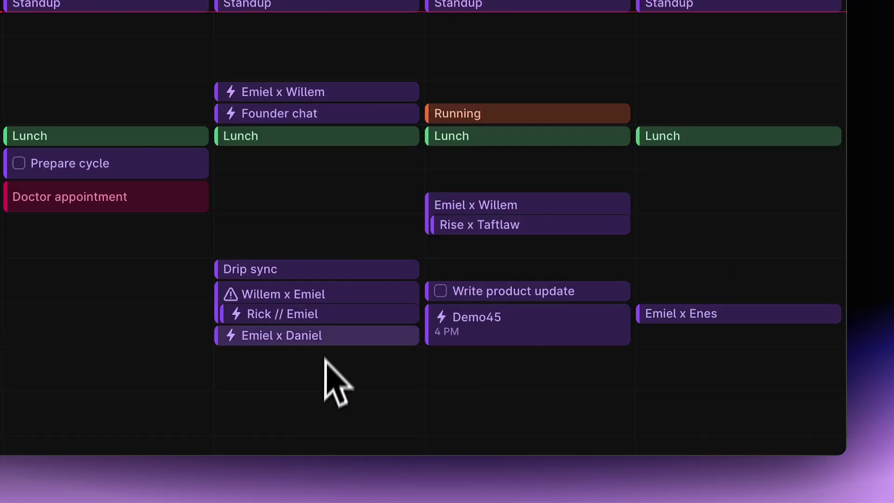
- Open the details of Thursday's warning-flagged 3:30–4:30 PM Work meeting
{"action": "left_click", "coordinate": [331, 298]}
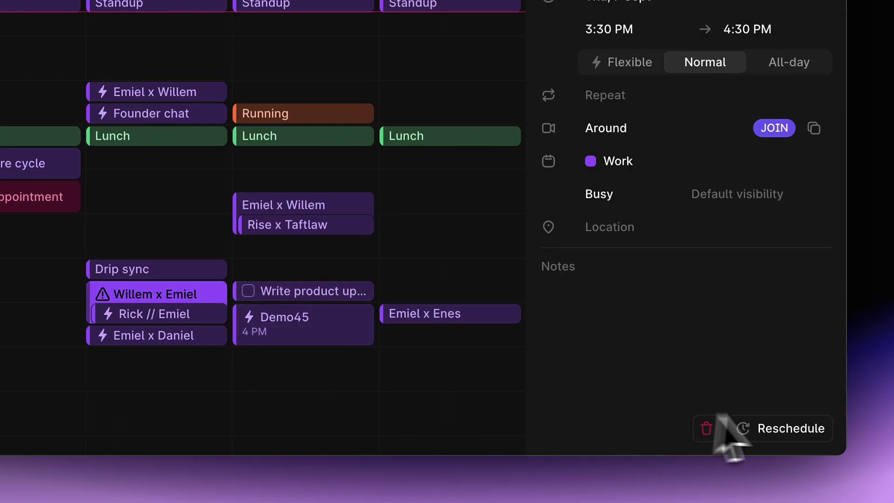